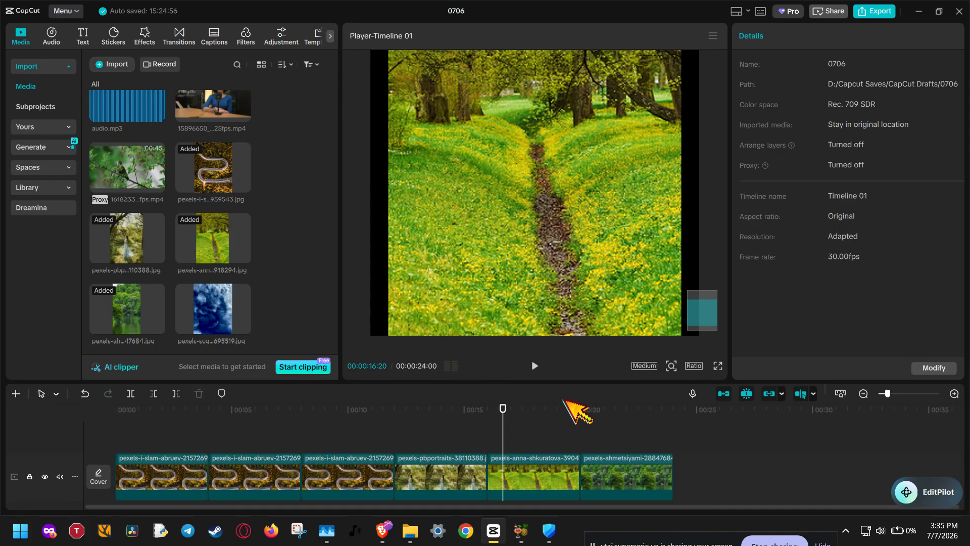
# - Add a timeline marker at 00:00:10:07, open its settings, and delete it
pyautogui.click(444, 460)
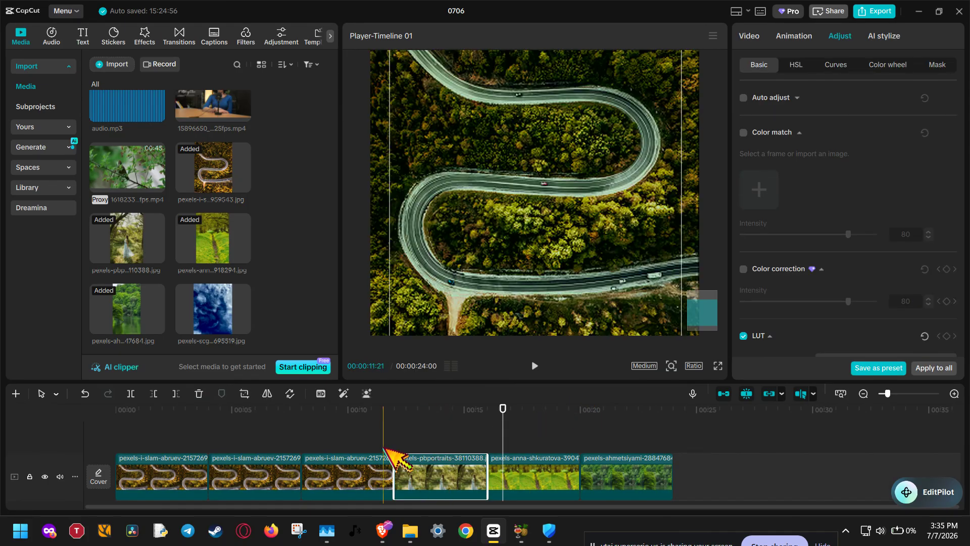
pyautogui.click(433, 438)
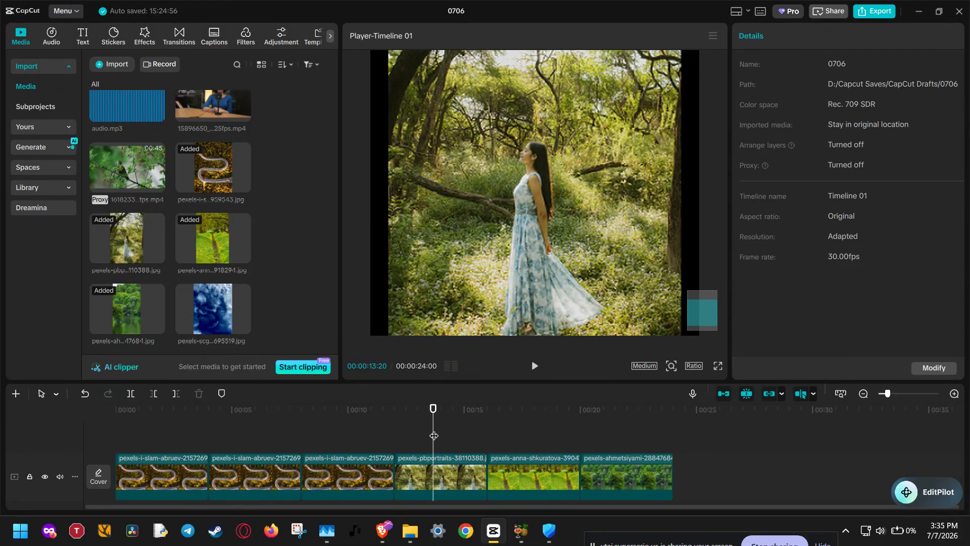
pyautogui.press('m')
pyautogui.doubleClick(354, 424)
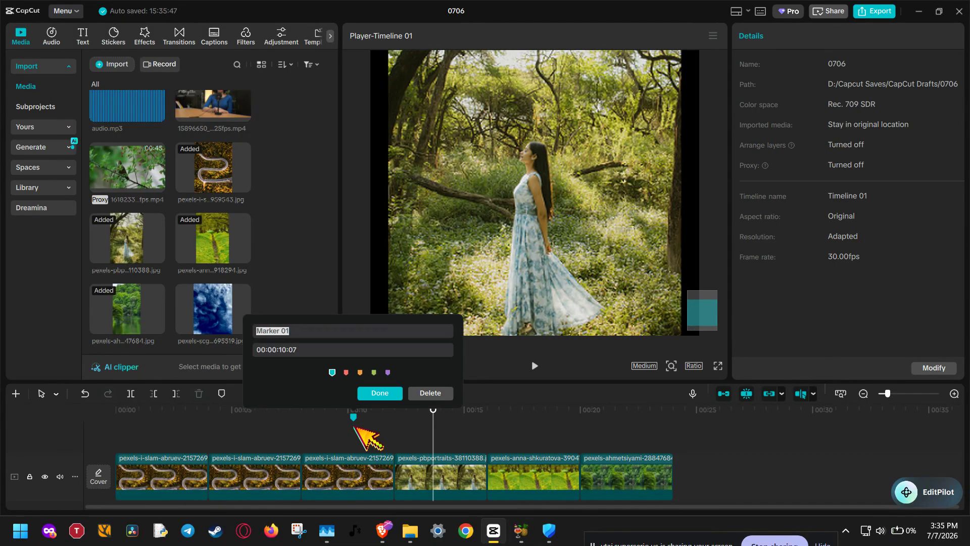
pyautogui.click(347, 330)
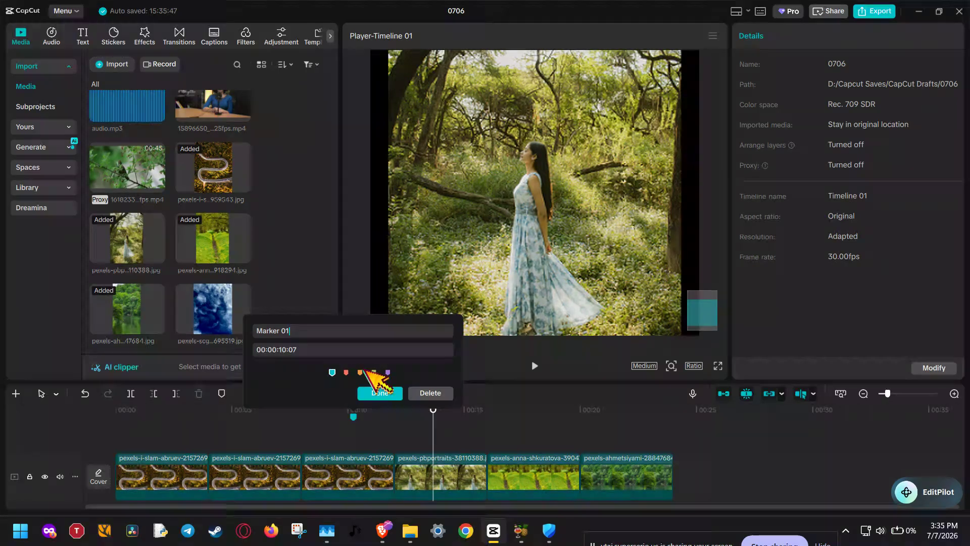
pyautogui.click(424, 393)
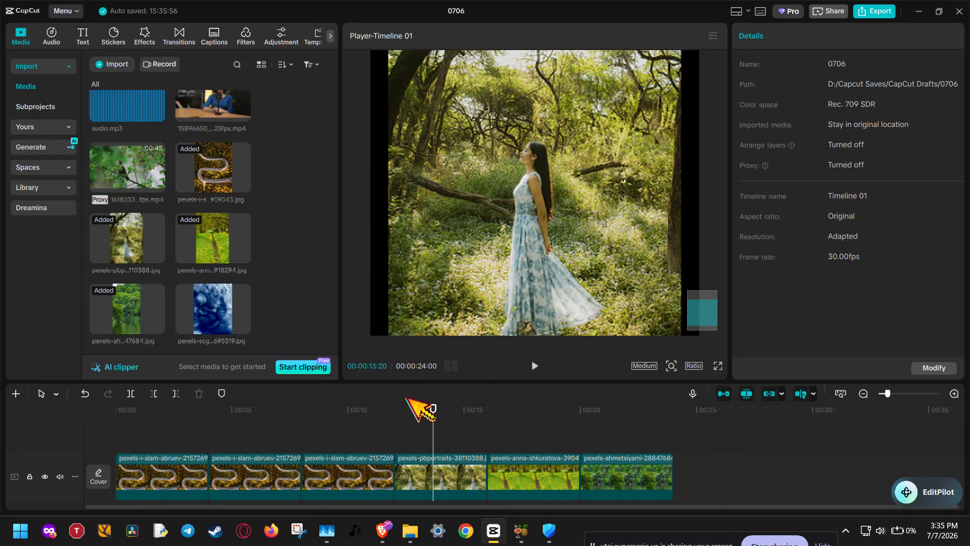
# - Add a timeline marker at 00:00:15:19, near the end of the clip of the woman in the forest
pyautogui.click(731, 478)
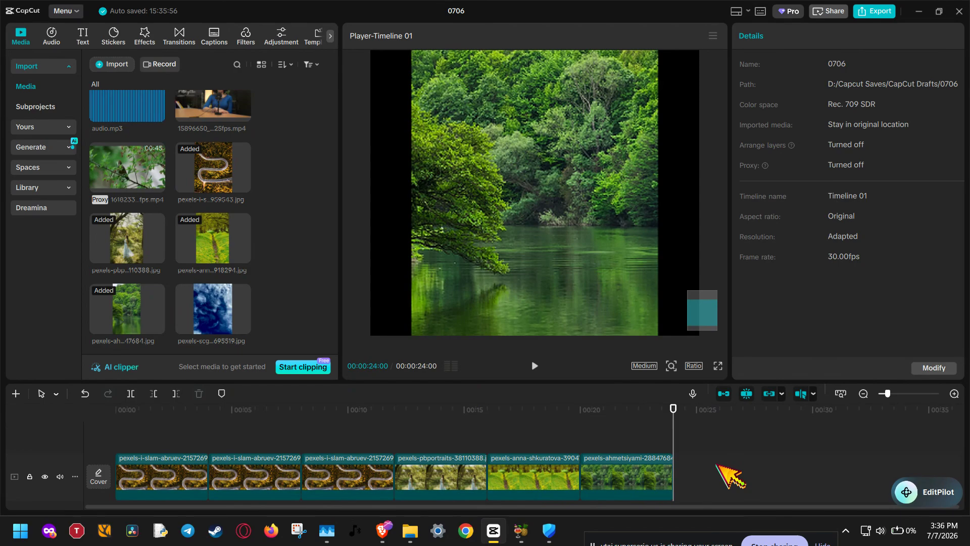
pyautogui.click(344, 420)
pyautogui.moveTo(344, 421); pyautogui.dragTo(511, 432)
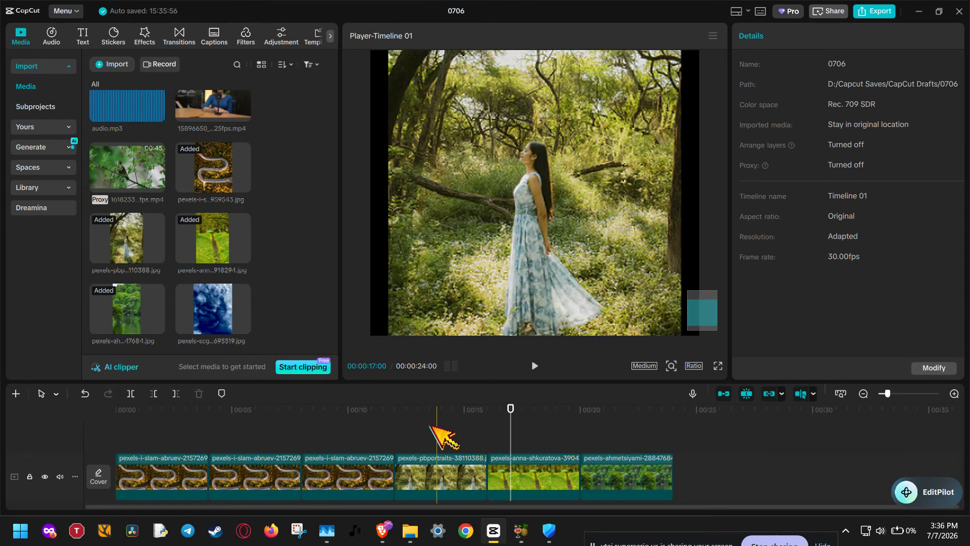
pyautogui.click(302, 427)
pyautogui.click(487, 420)
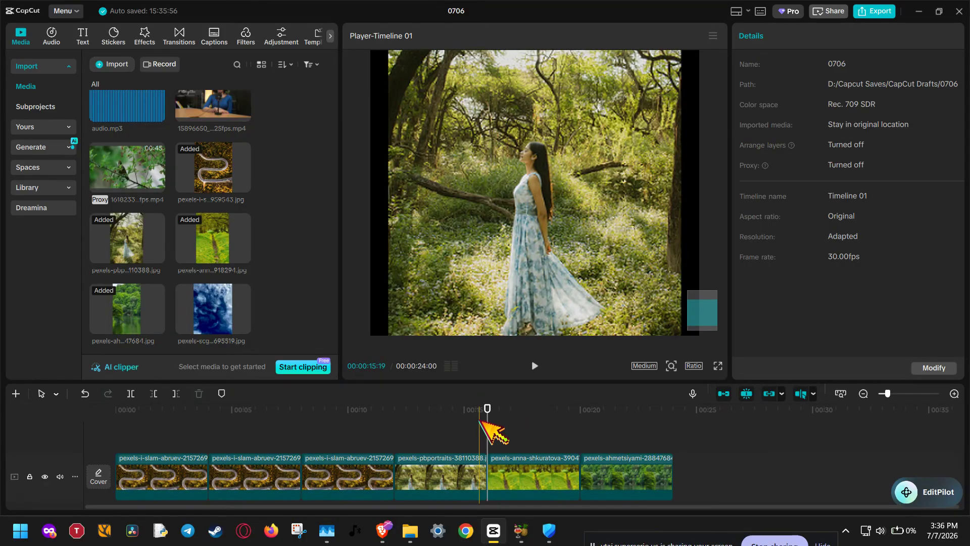
pyautogui.press('m')
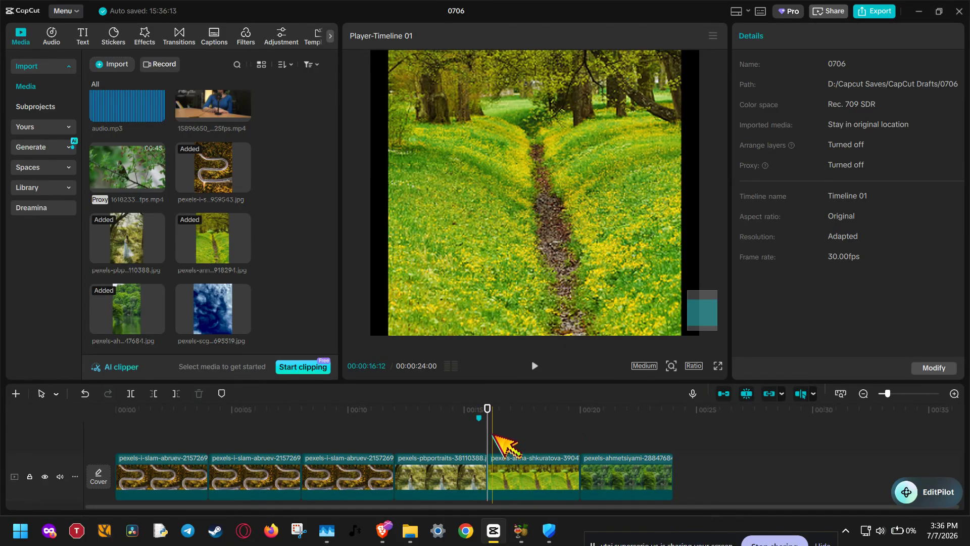
# - Add another timeline marker at 00:00:09:26, over the third winding-road clip
pyautogui.moveTo(489, 441); pyautogui.dragTo(344, 437)
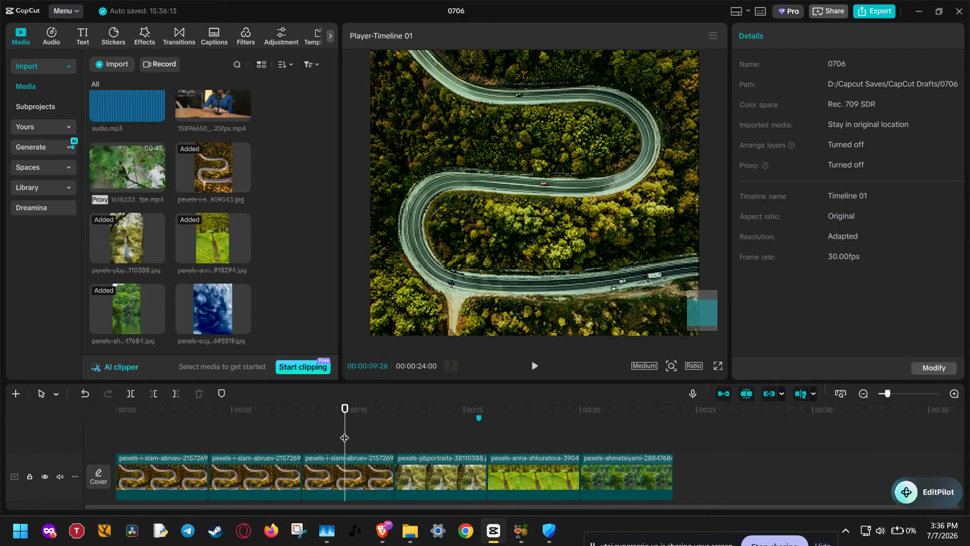
pyautogui.press('m')
# - Attach a marker at 00:00:06:09 to the second winding-road clip and move that clip to the end of the timeline
pyautogui.moveTo(345, 438); pyautogui.dragTo(262, 433)
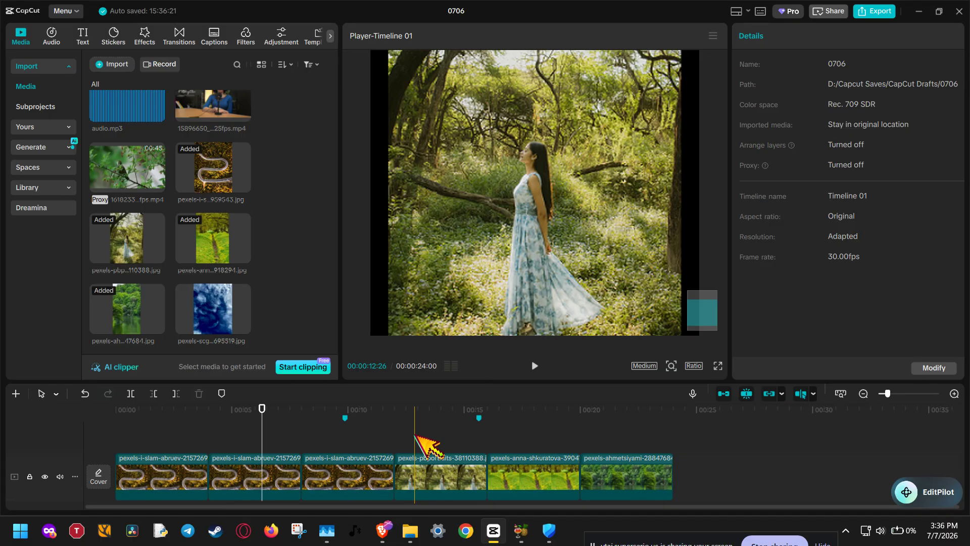
pyautogui.click(434, 475)
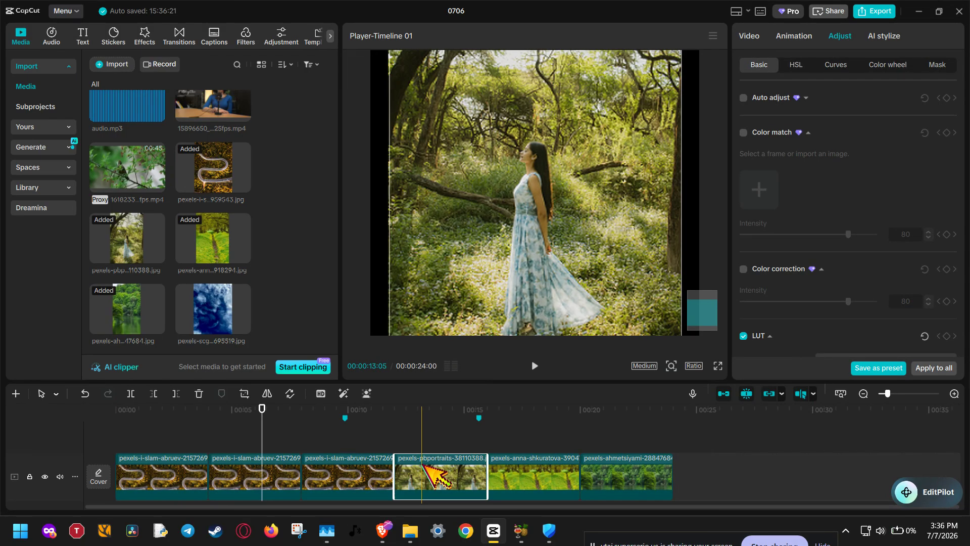
pyautogui.click(353, 481)
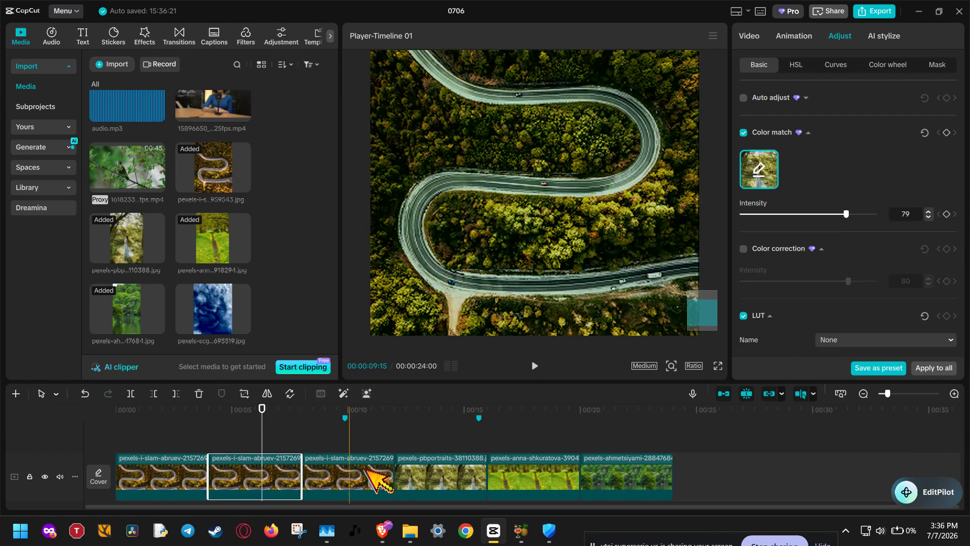
pyautogui.click(427, 472)
pyautogui.click(283, 483)
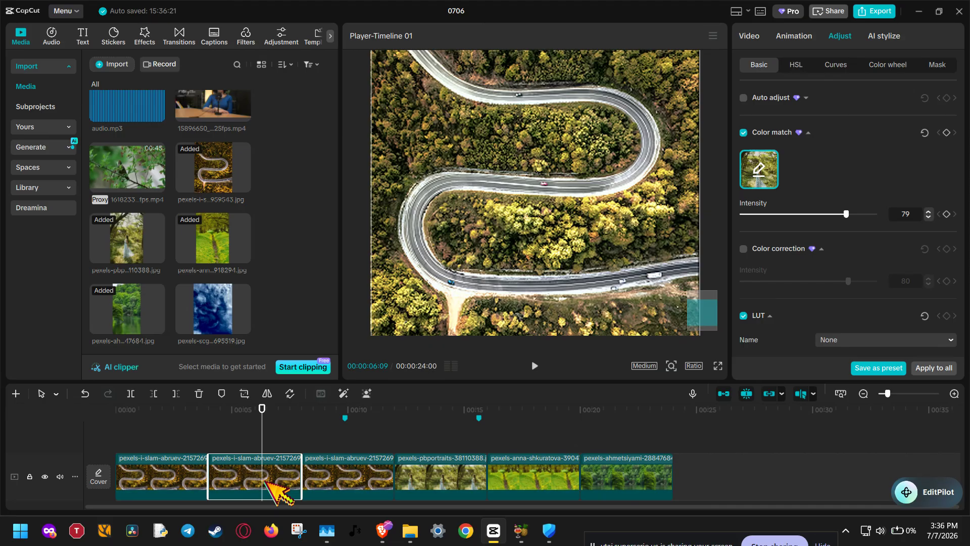
pyautogui.press('m')
pyautogui.moveTo(275, 464); pyautogui.dragTo(666, 468)
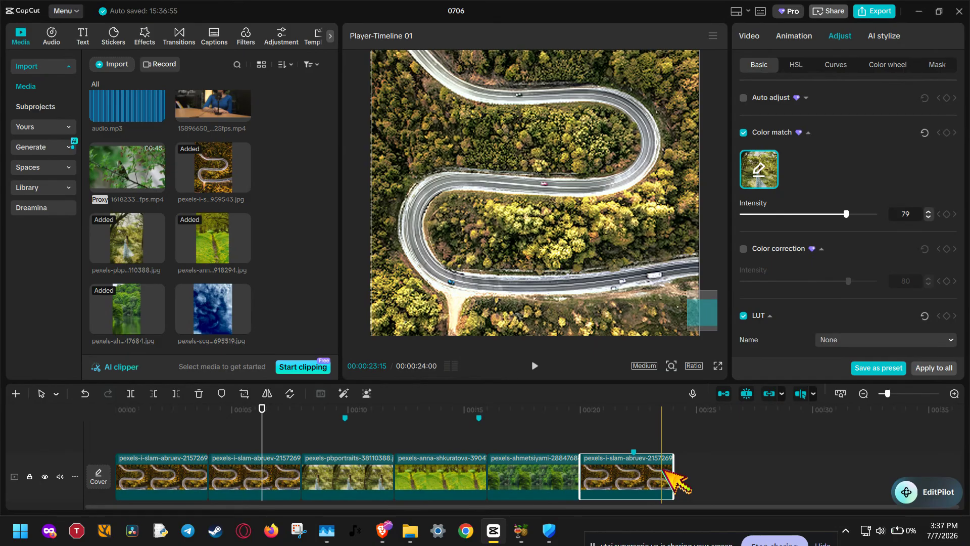
# - Open the marker on the last winding-road clip and rename it "add sound here"
pyautogui.click(634, 451)
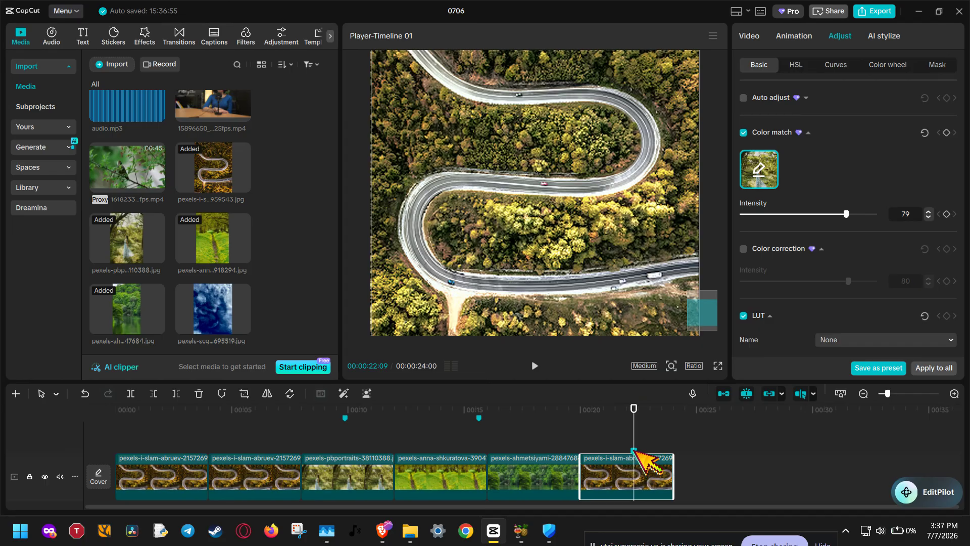
pyautogui.doubleClick(634, 450)
pyautogui.click(609, 370)
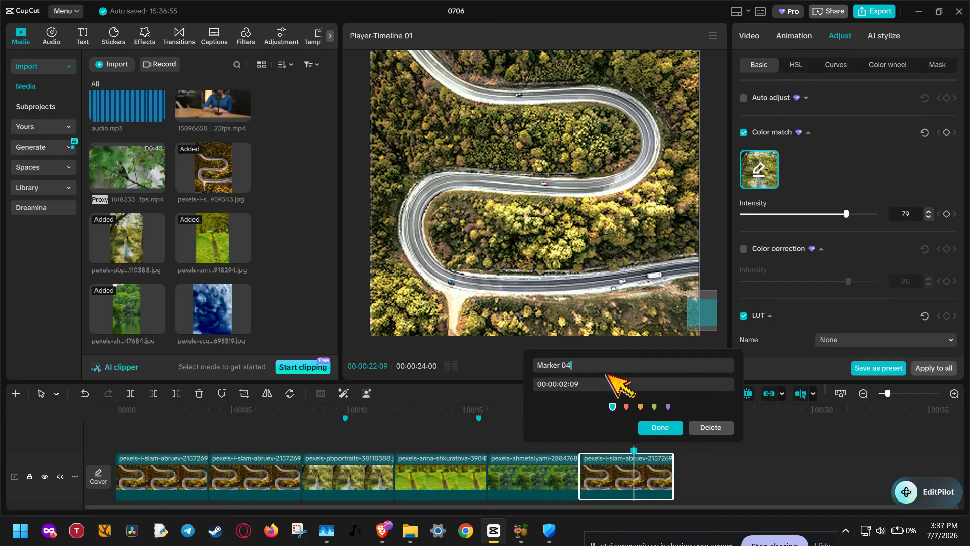
pyautogui.hotkey('ctrl', 'a')
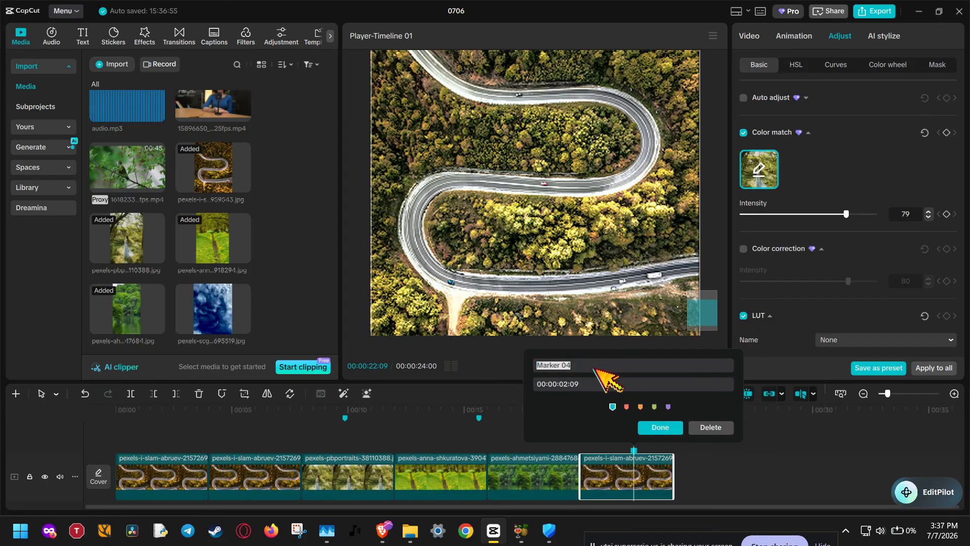
pyautogui.click(593, 381)
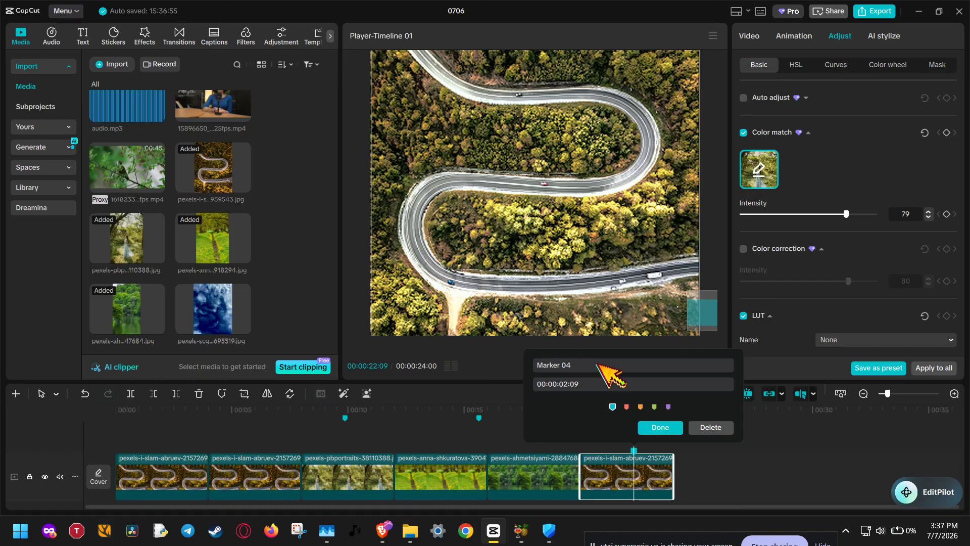
pyautogui.tripleClick(597, 364)
pyautogui.write('adds')
pyautogui.press('BackSpace')
pyautogui.write('sound here')
pyautogui.press('Return')
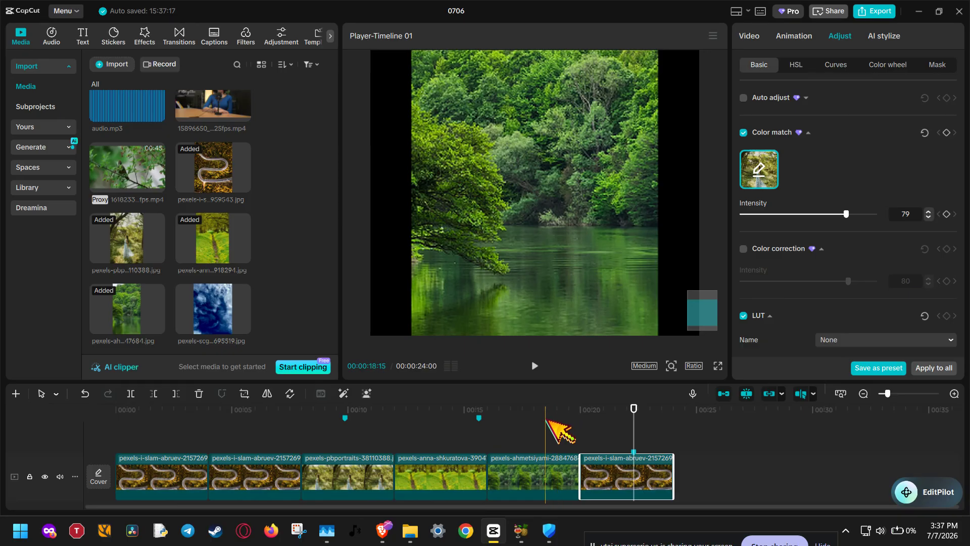
# - Add a timeline marker at 00:00:18:17 over the lake clip, with no clip selected, and color it purple
pyautogui.click(546, 425)
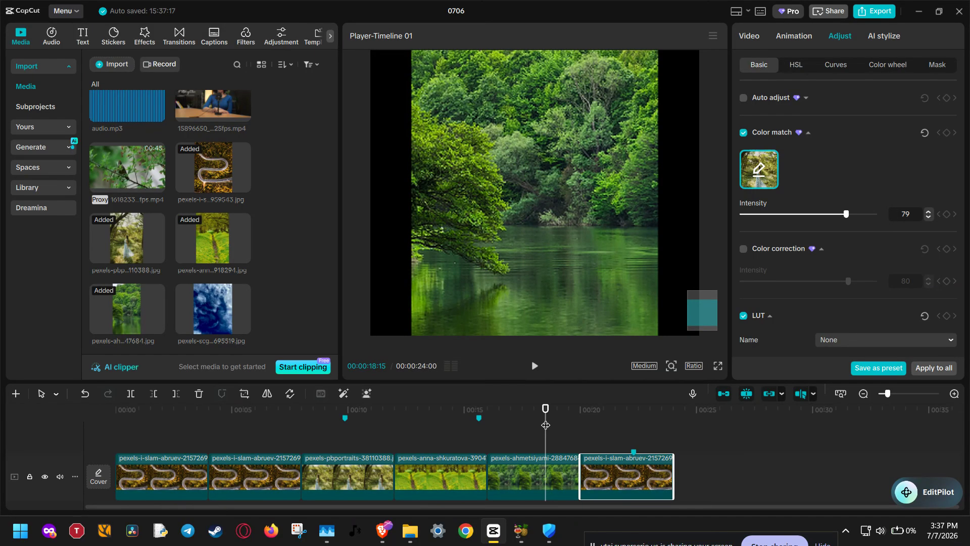
pyautogui.hotkey('shift', 'm')
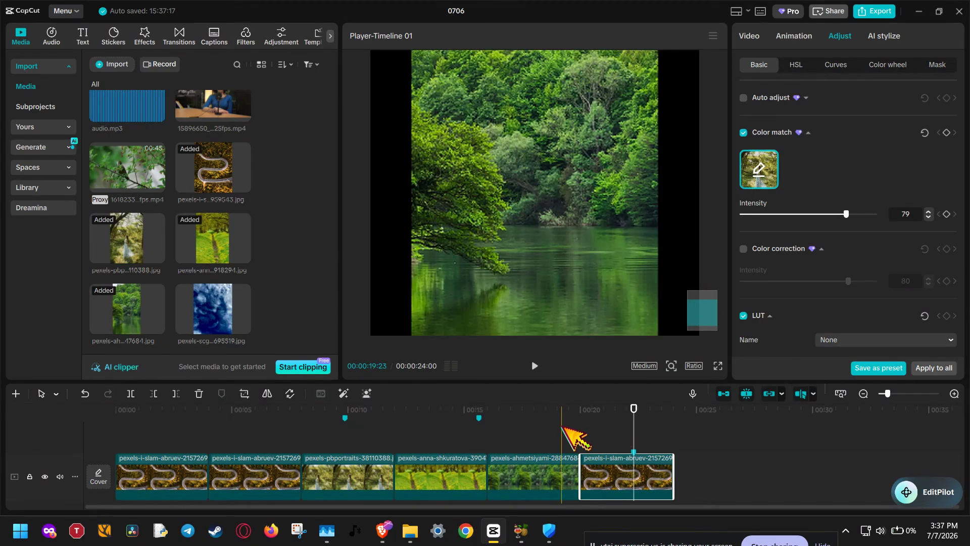
pyautogui.click(547, 444)
pyautogui.press('m')
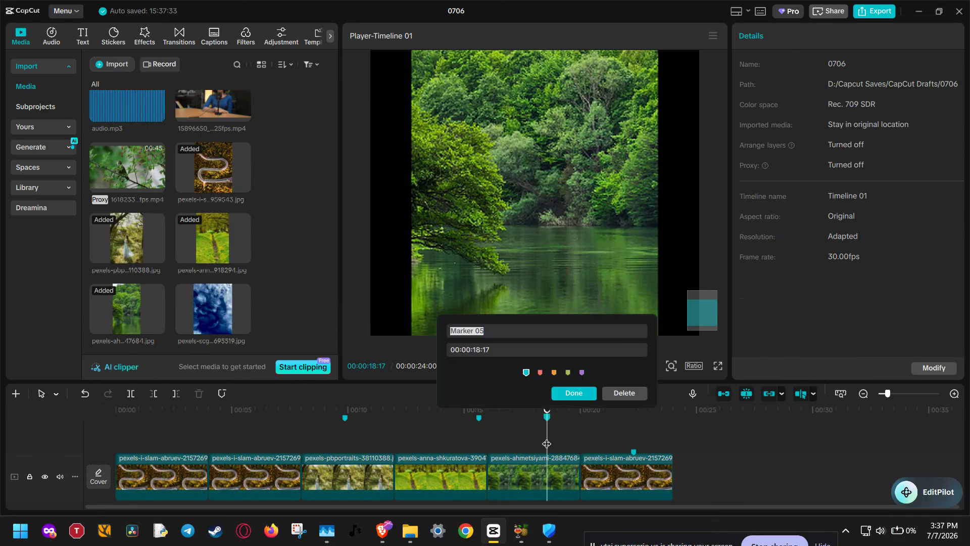
pyautogui.click(540, 372)
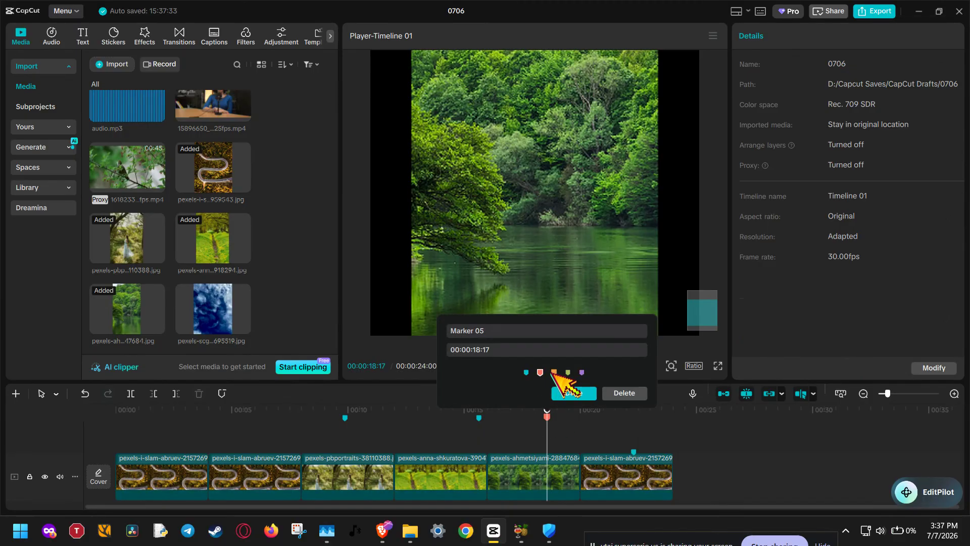
pyautogui.click(554, 372)
pyautogui.click(568, 372)
pyautogui.click(582, 373)
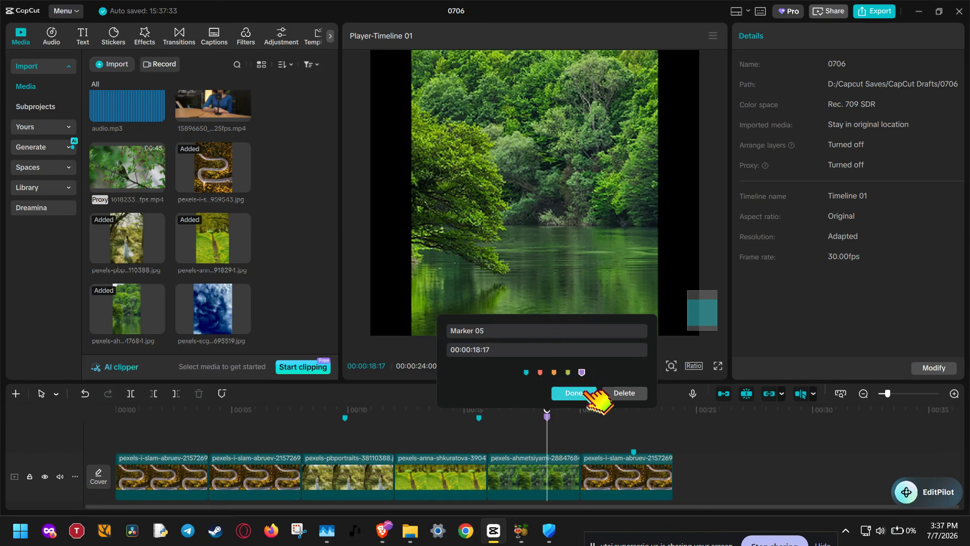
pyautogui.click(586, 393)
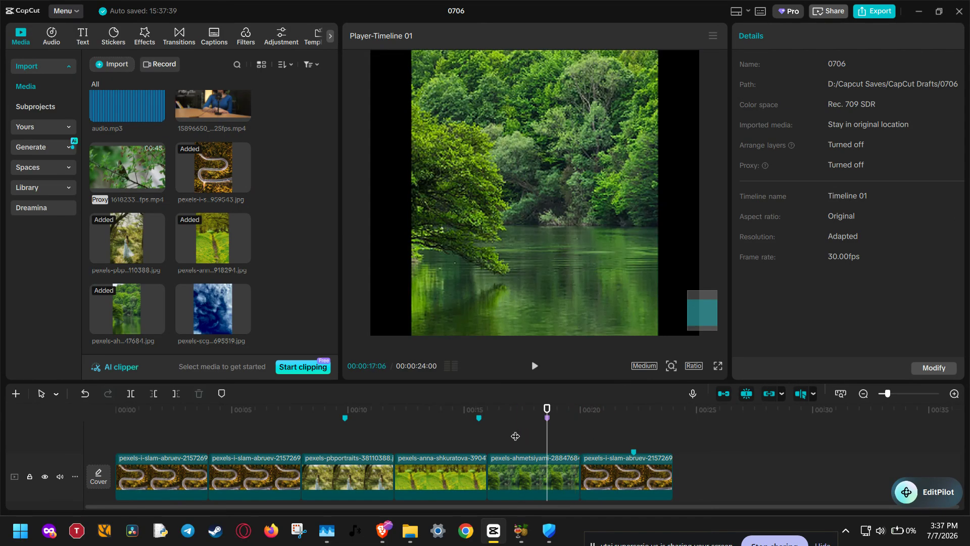
# - Add a red timeline marker at 00:00:17:18, just before the purple one
pyautogui.click(515, 436)
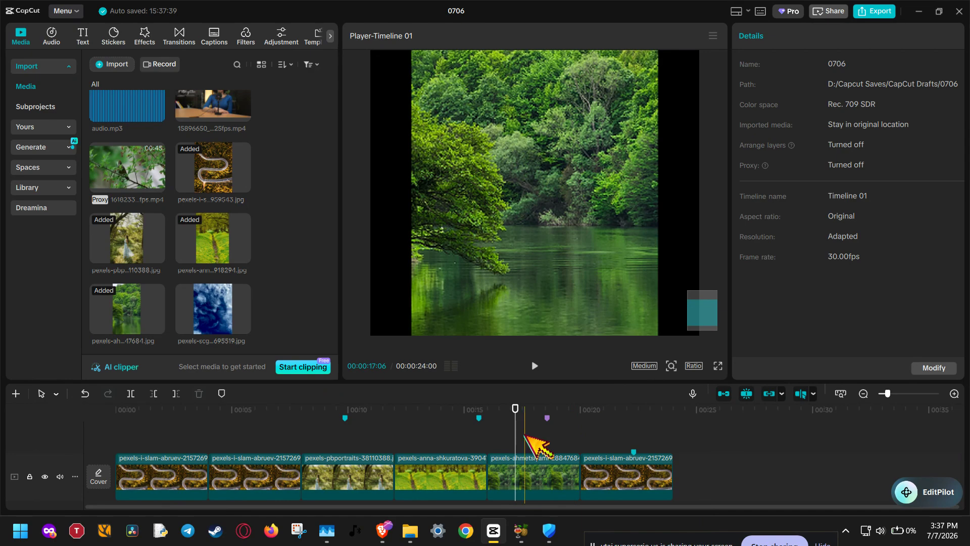
pyautogui.press('m')
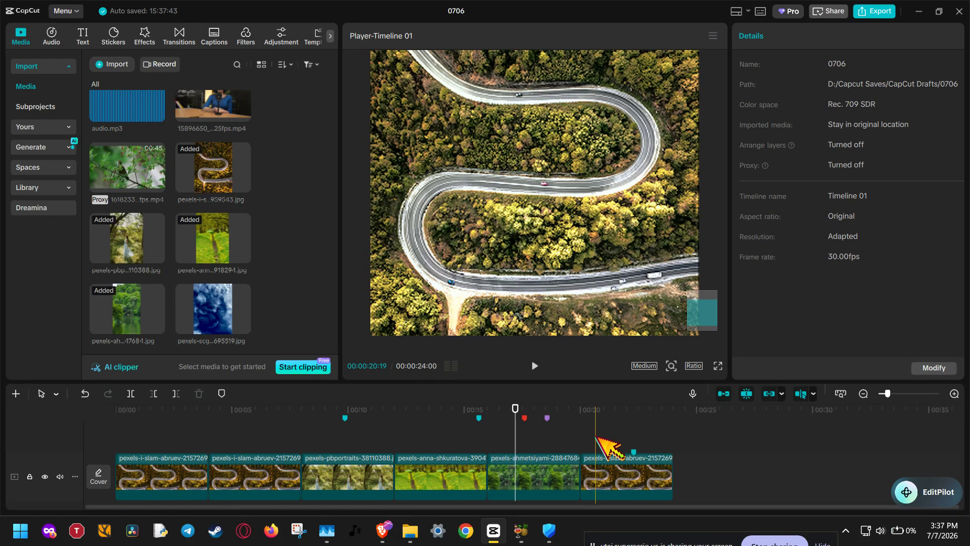
# - Jump the playhead backward and forward from marker to marker, reaching the first timeline marker and the marker on the last clip
pyautogui.click(433, 441)
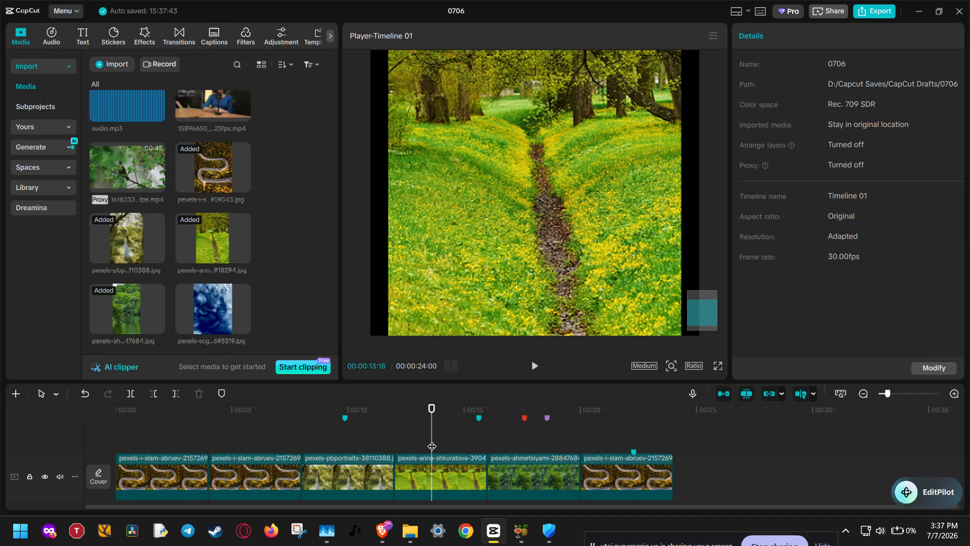
pyautogui.hotkey('shift', 'Up')
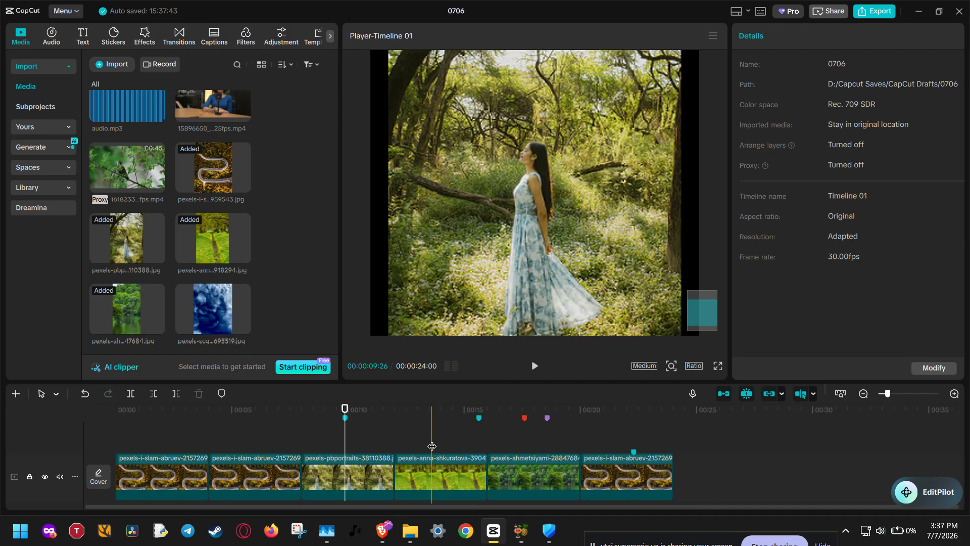
pyautogui.hotkey('shift', 'Down')
pyautogui.hotkey('shift', 'Down')
pyautogui.hotkey('shift', 'Down')
pyautogui.hotkey('shift', 'Down')
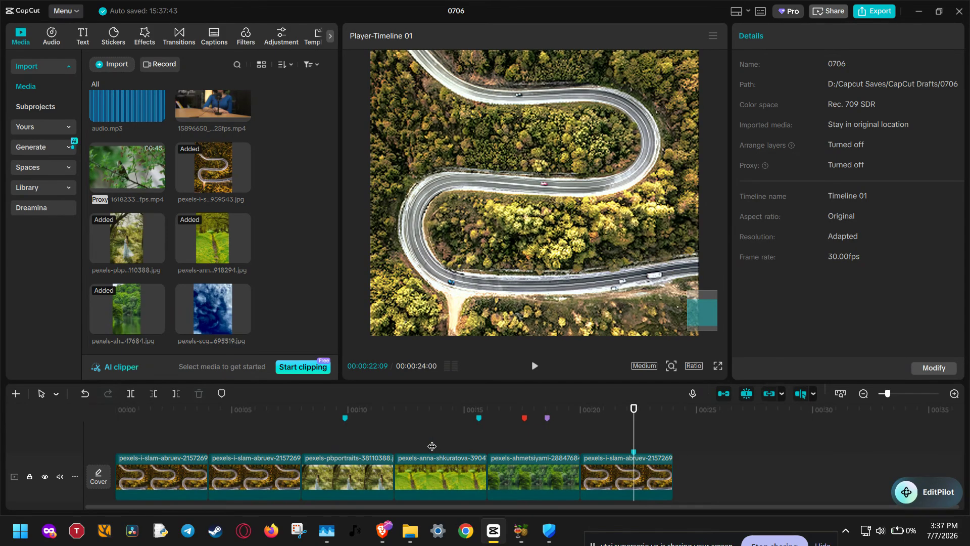
pyautogui.hotkey('shift', 'Up')
pyautogui.hotkey('shift', 'Up')
pyautogui.hotkey('shift', 'Up')
pyautogui.hotkey('shift', 'Up')
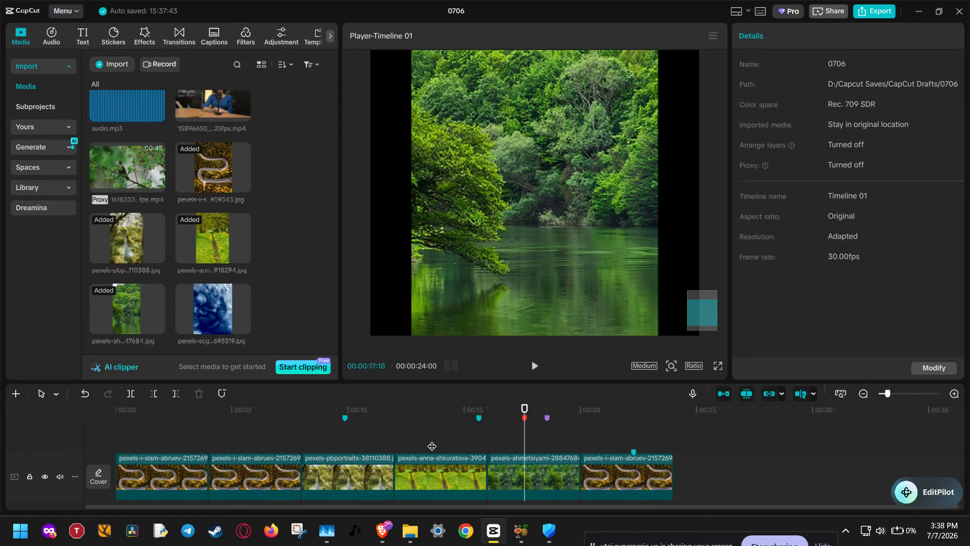